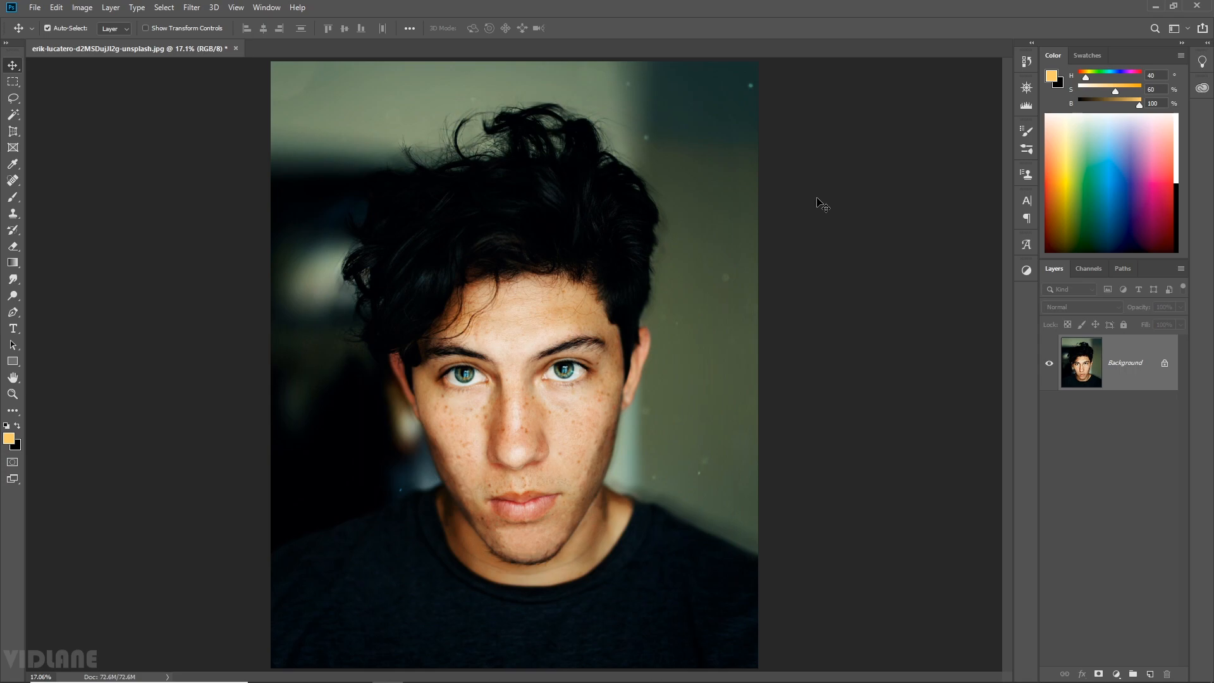
Create a new blank layer named "spot healing" above the Background layer.
key(ctrl)
key(ctrl+shift+n)
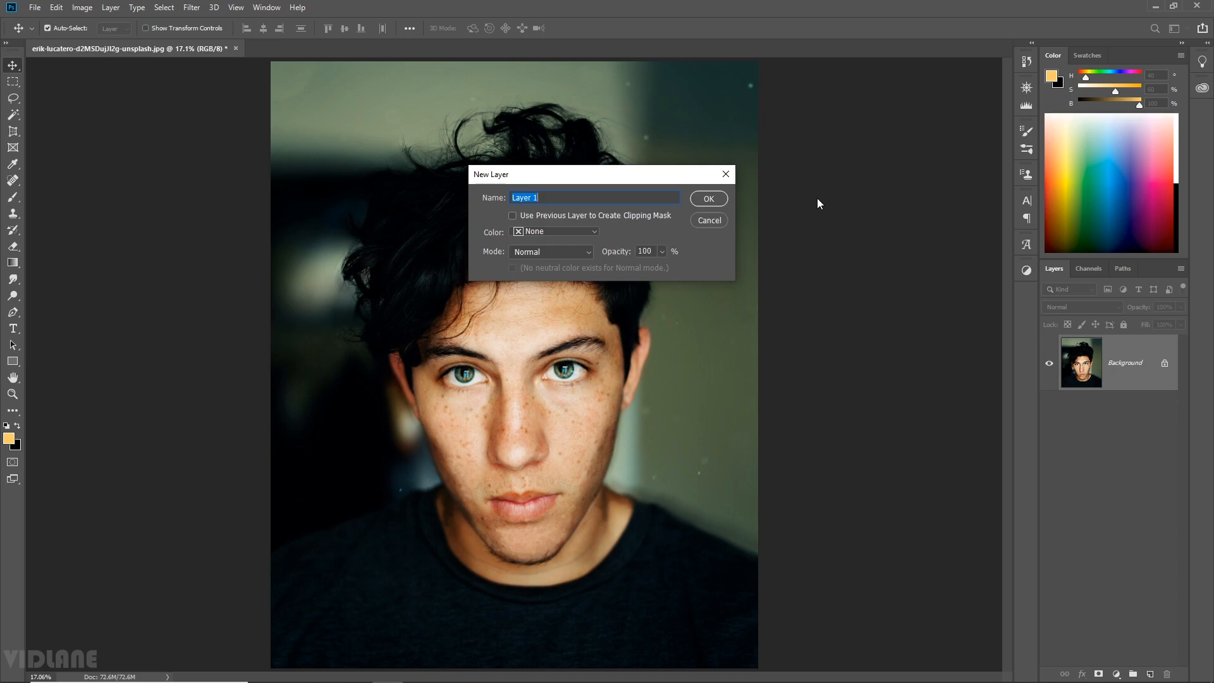
text(spot healing)
key(Return)
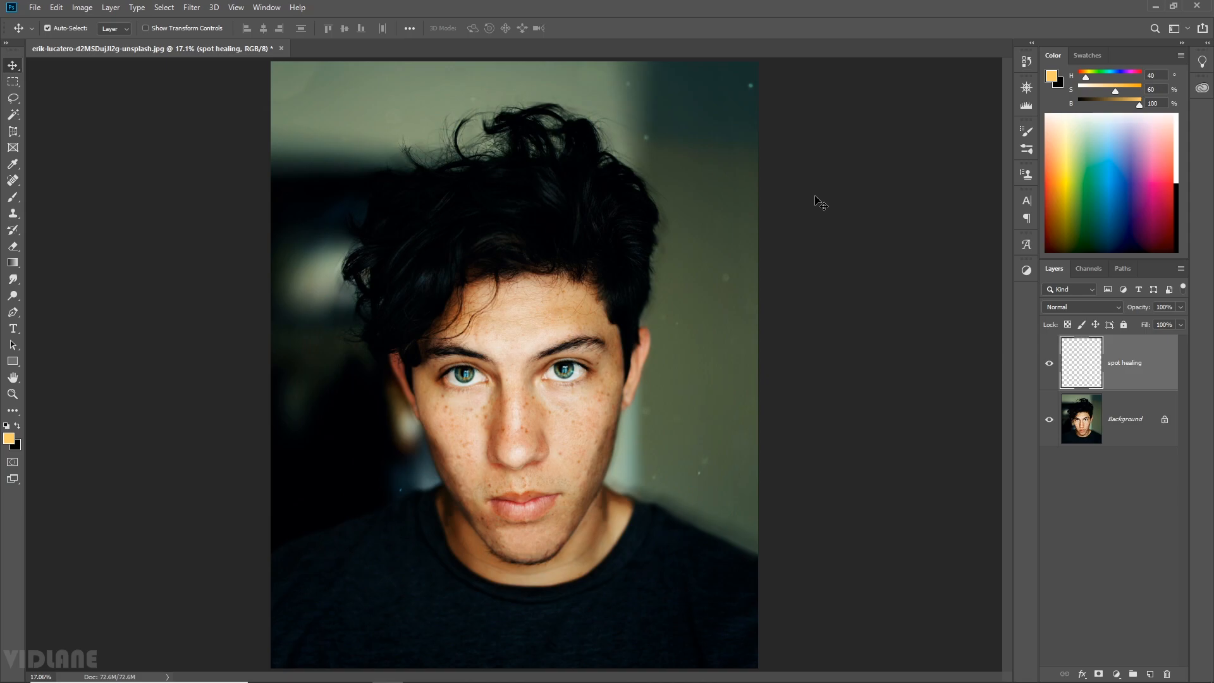
Remove the freckles under the eye on the image's left cheek using the Spot Healing Brush at 60 to 70 px.
click(12, 393)
drag(477, 427, 445, 401)
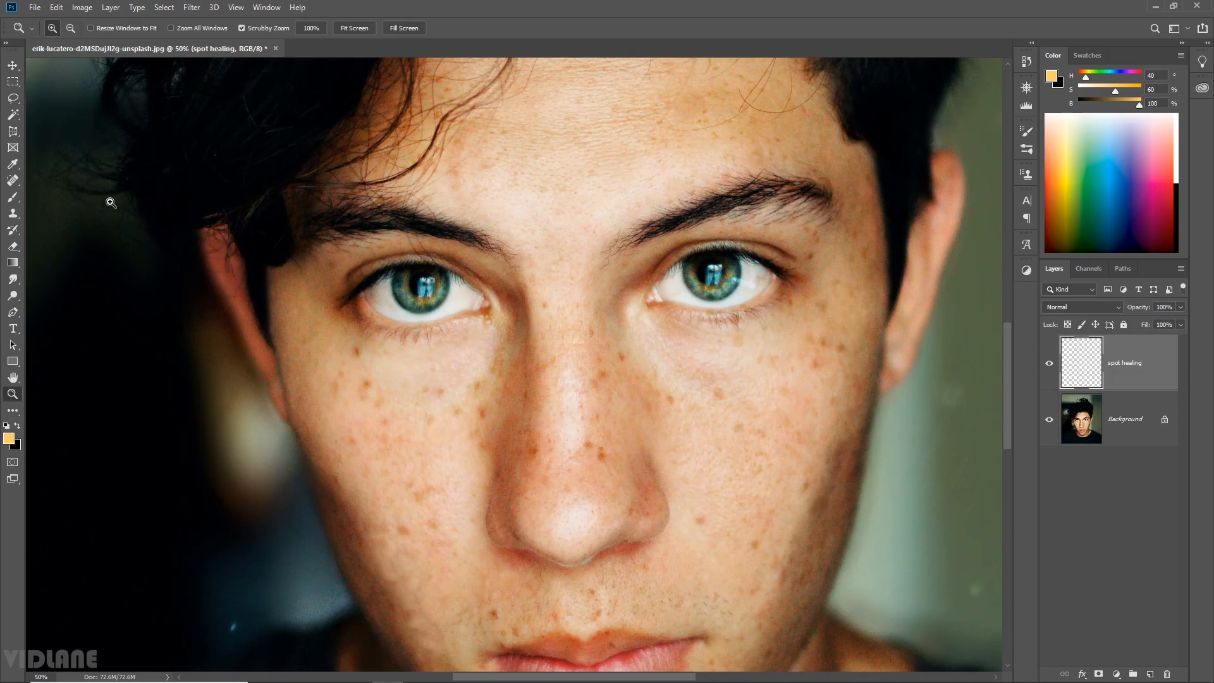
click(16, 180)
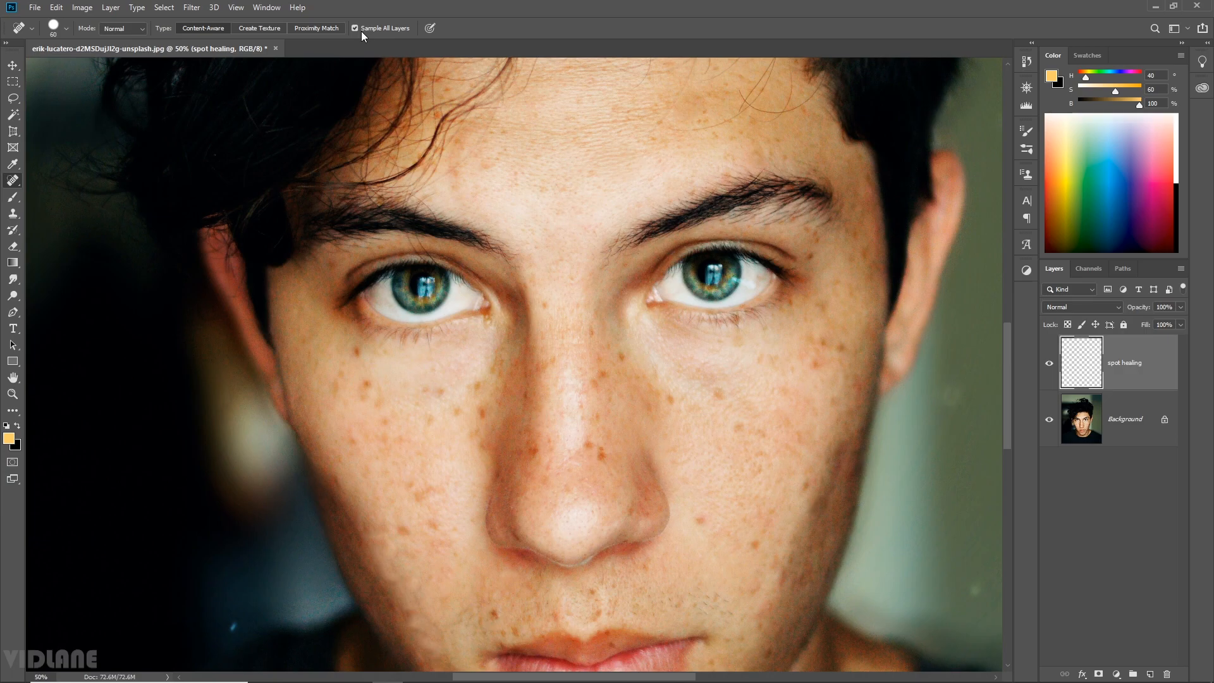
right_click(457, 413)
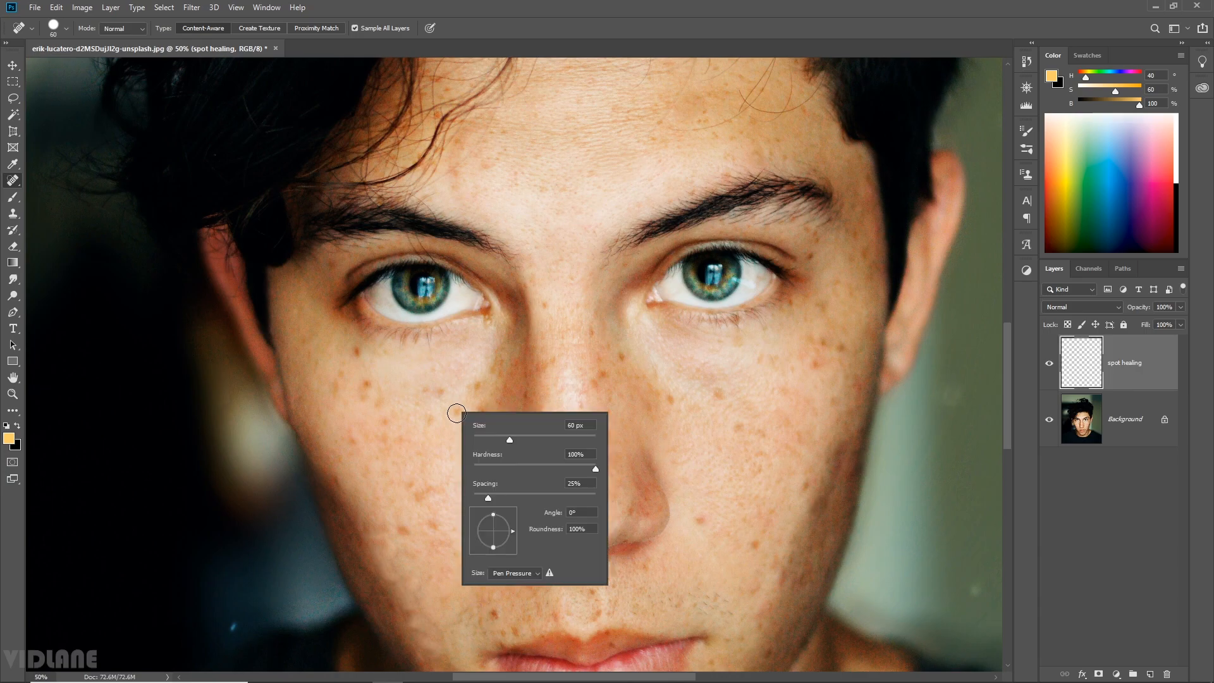
key(Escape)
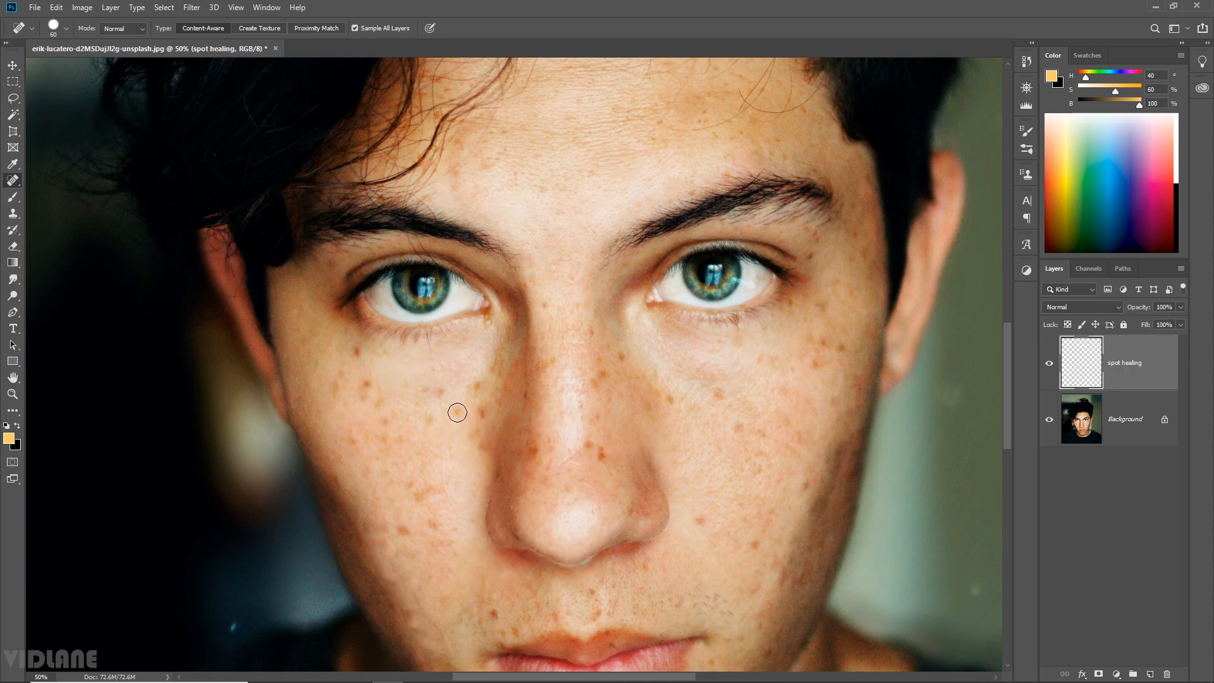
click(457, 413)
click(480, 414)
key(bracketright)
click(440, 391)
click(428, 391)
click(356, 353)
click(367, 383)
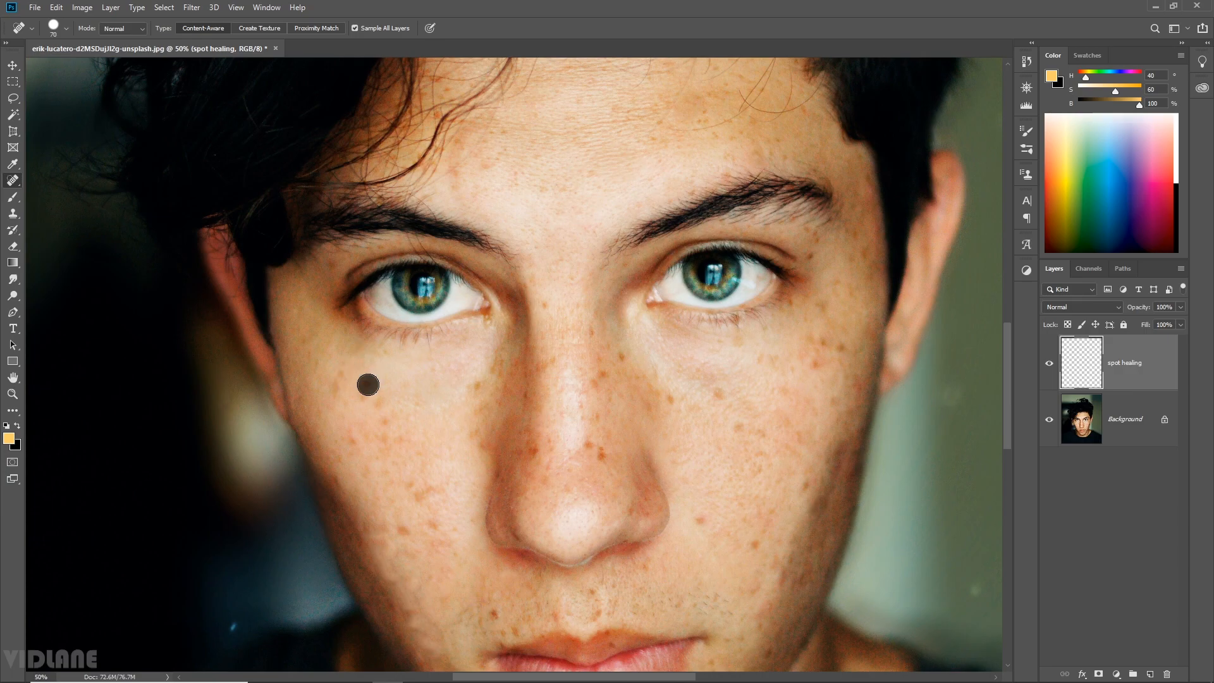
Heal the freckles along the nose, from its lower part up to the bridge between the eyes.
click(599, 454)
click(594, 384)
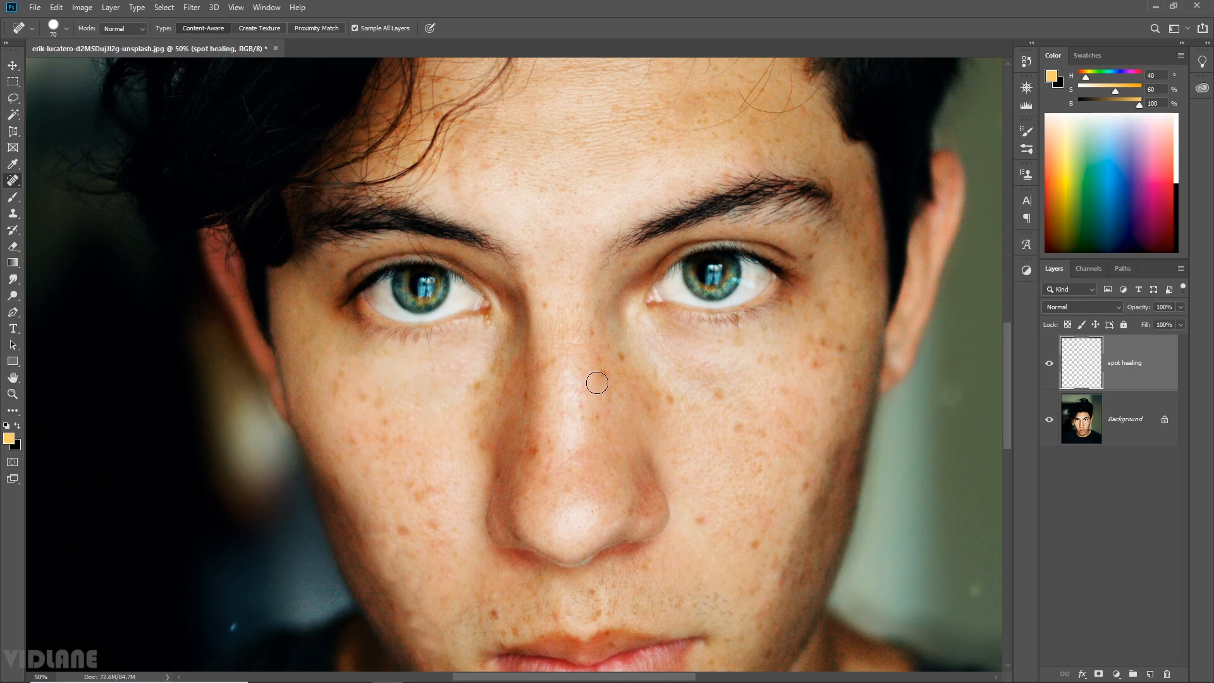
click(600, 373)
click(592, 418)
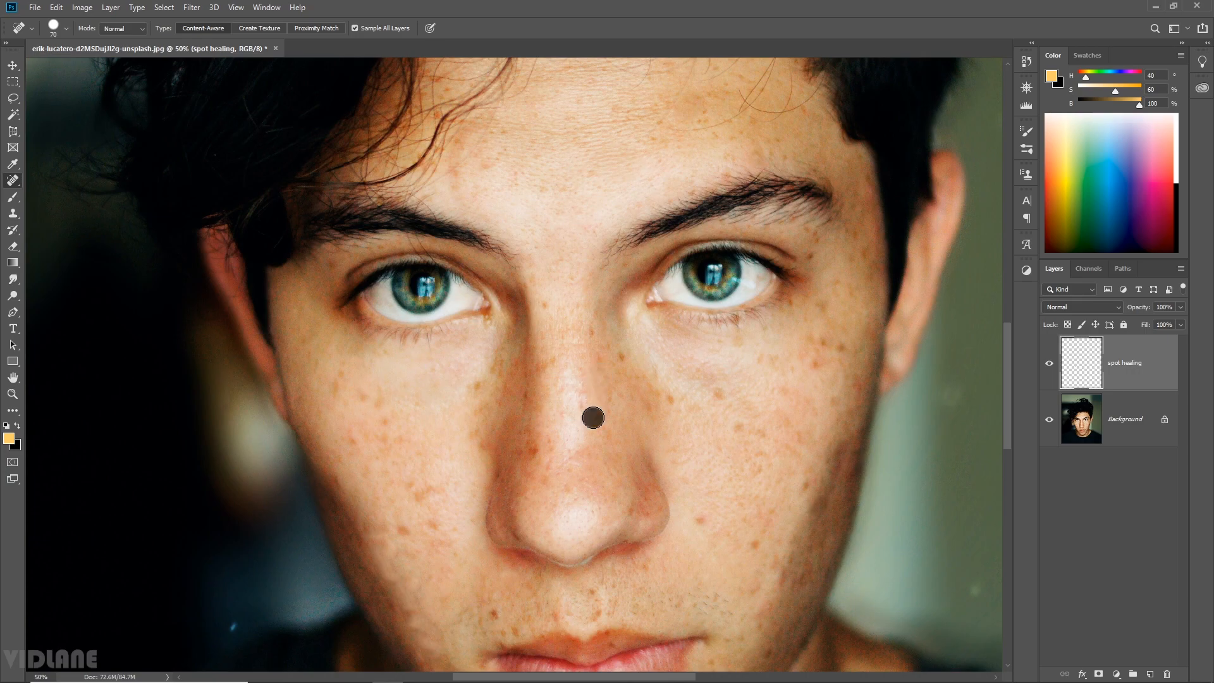
click(584, 405)
click(591, 330)
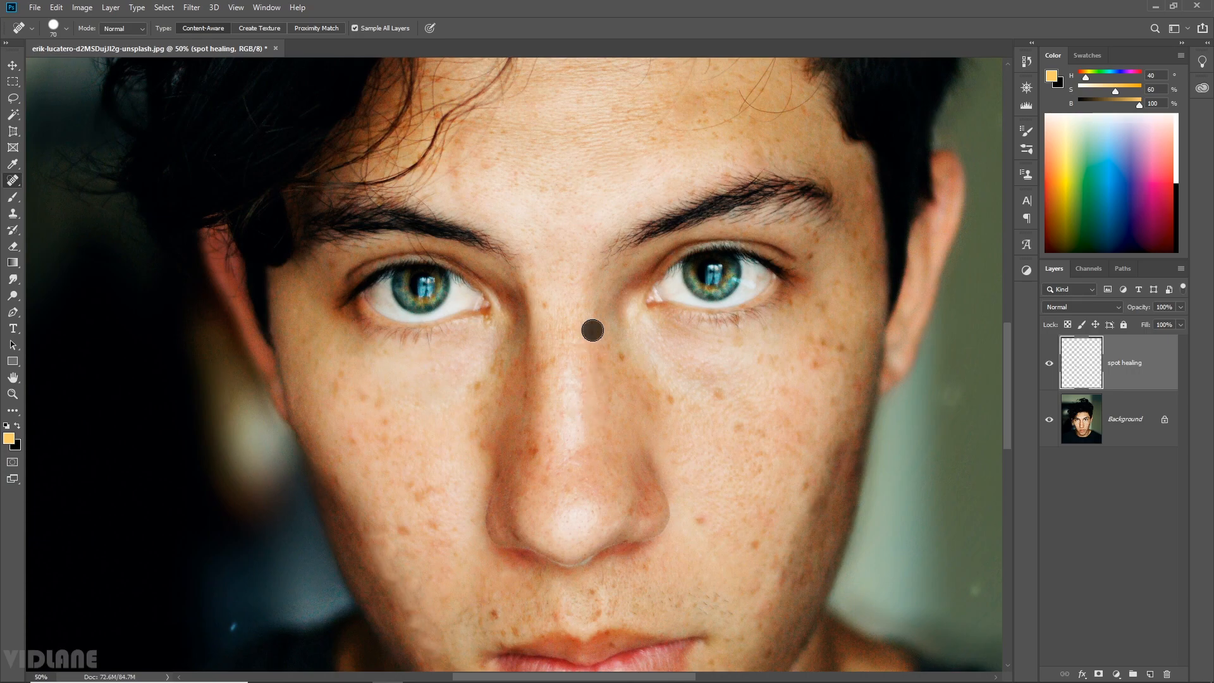
click(546, 306)
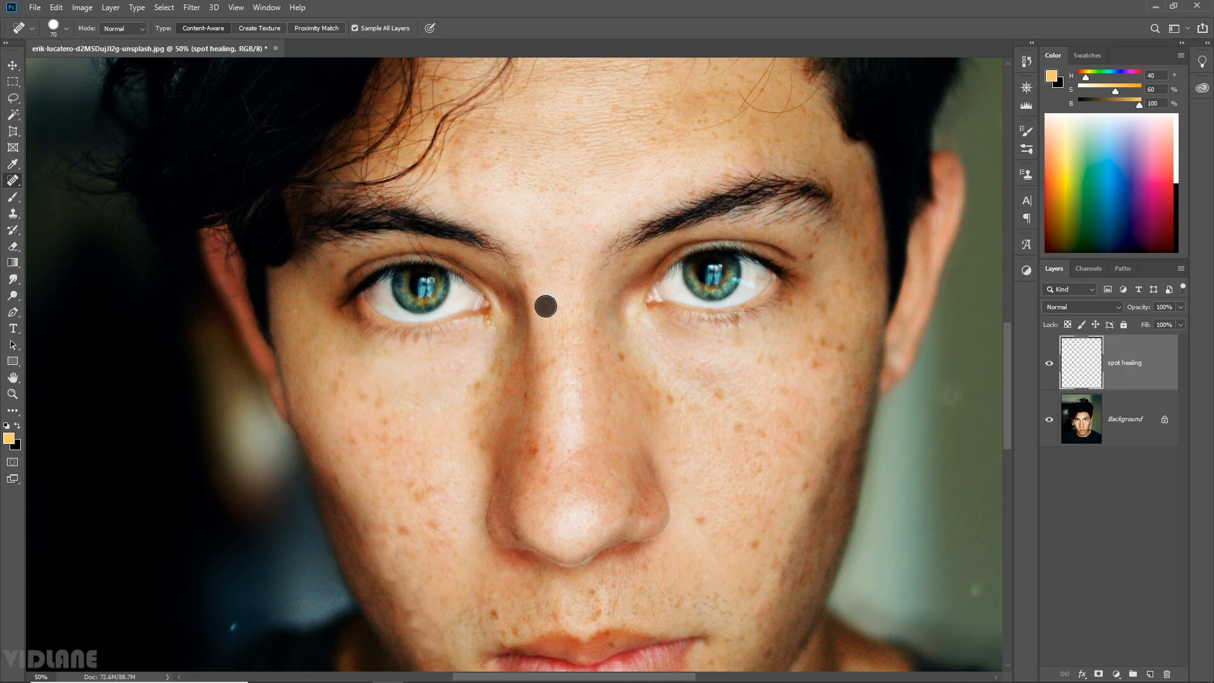
Heal the freckles on both sides of the nose and under the eye on the image's right cheek.
click(672, 399)
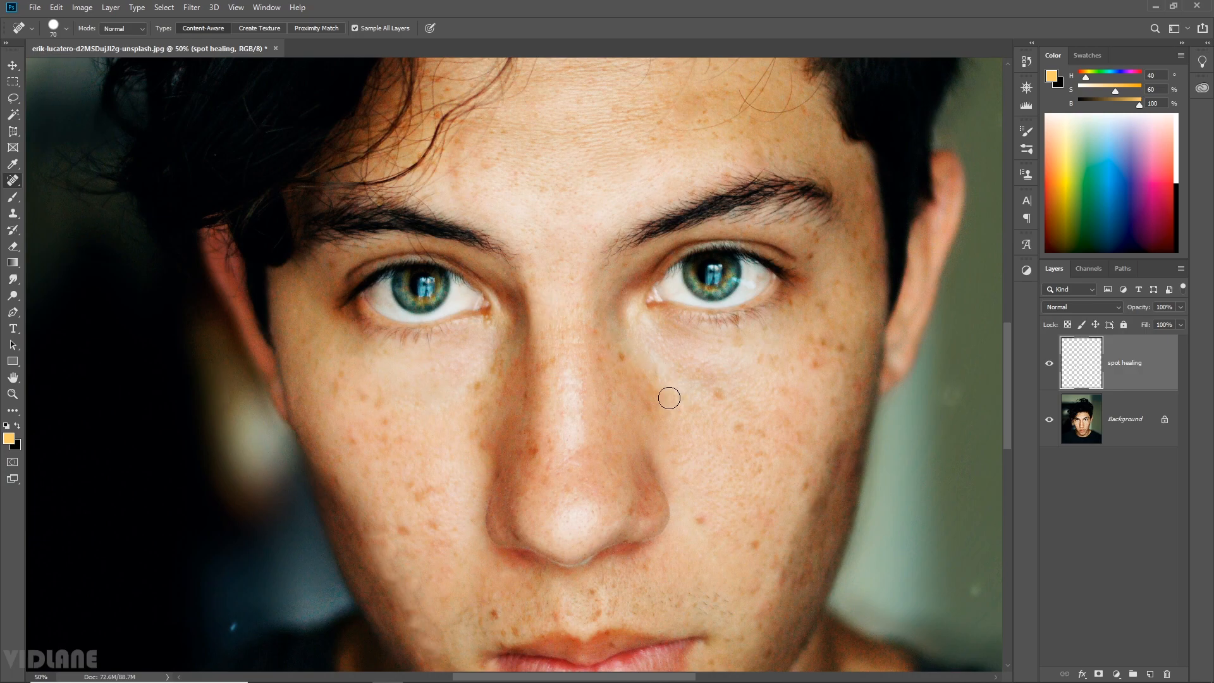
click(623, 357)
click(477, 387)
click(719, 395)
click(737, 424)
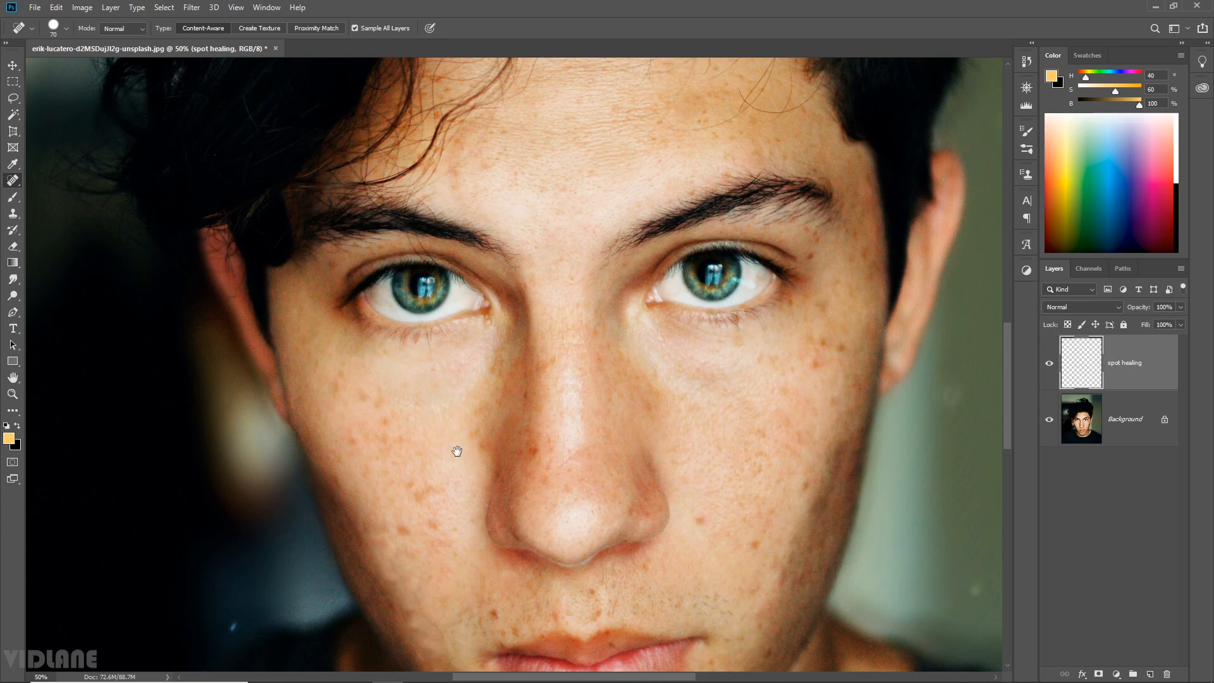
Heal the remaining spots lower on both cheeks with the 70 px brush.
drag(455, 449, 452, 351)
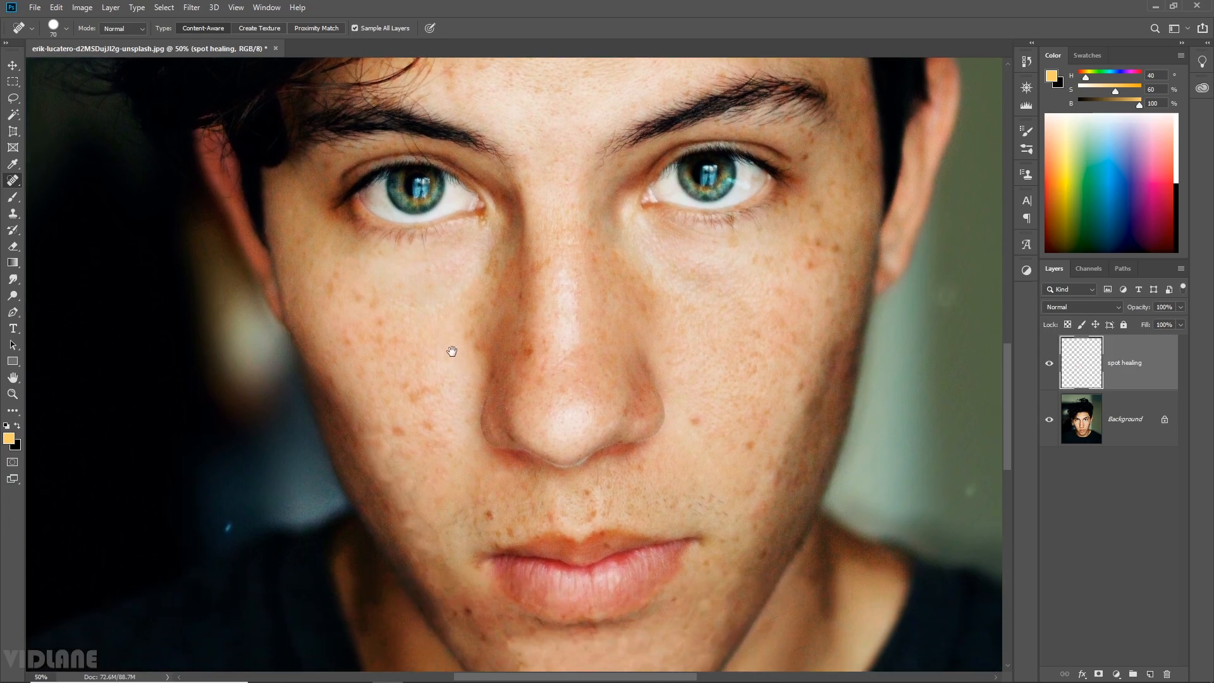
click(692, 420)
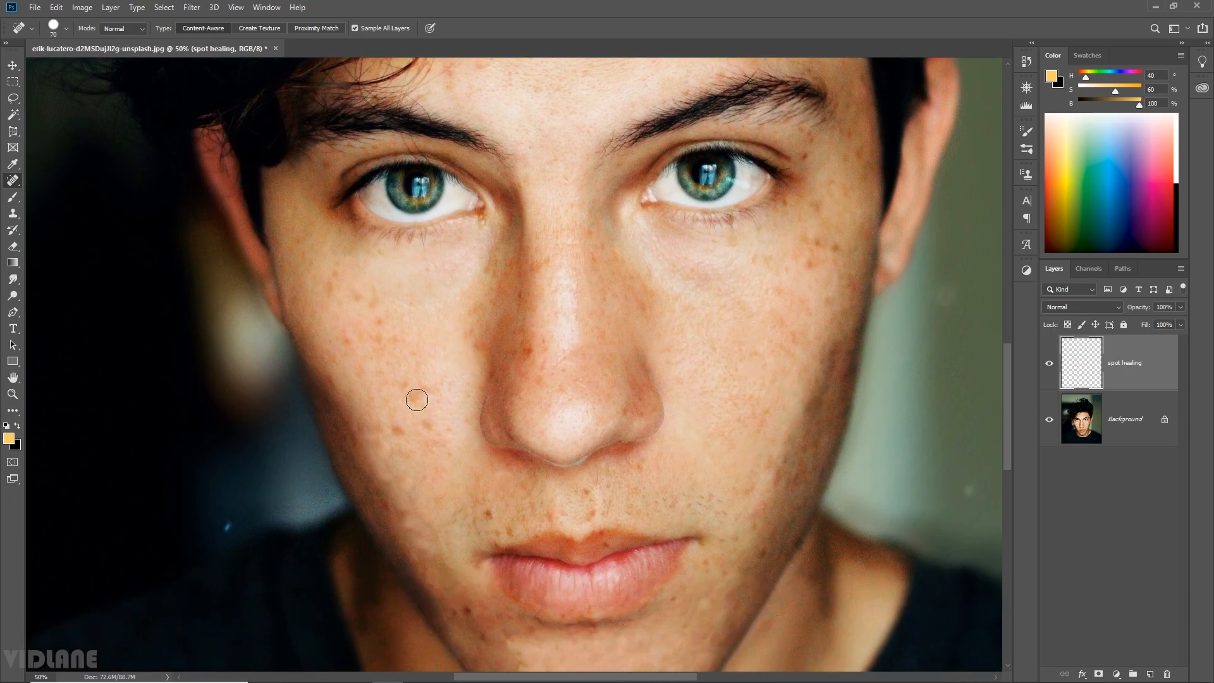
click(397, 430)
click(348, 338)
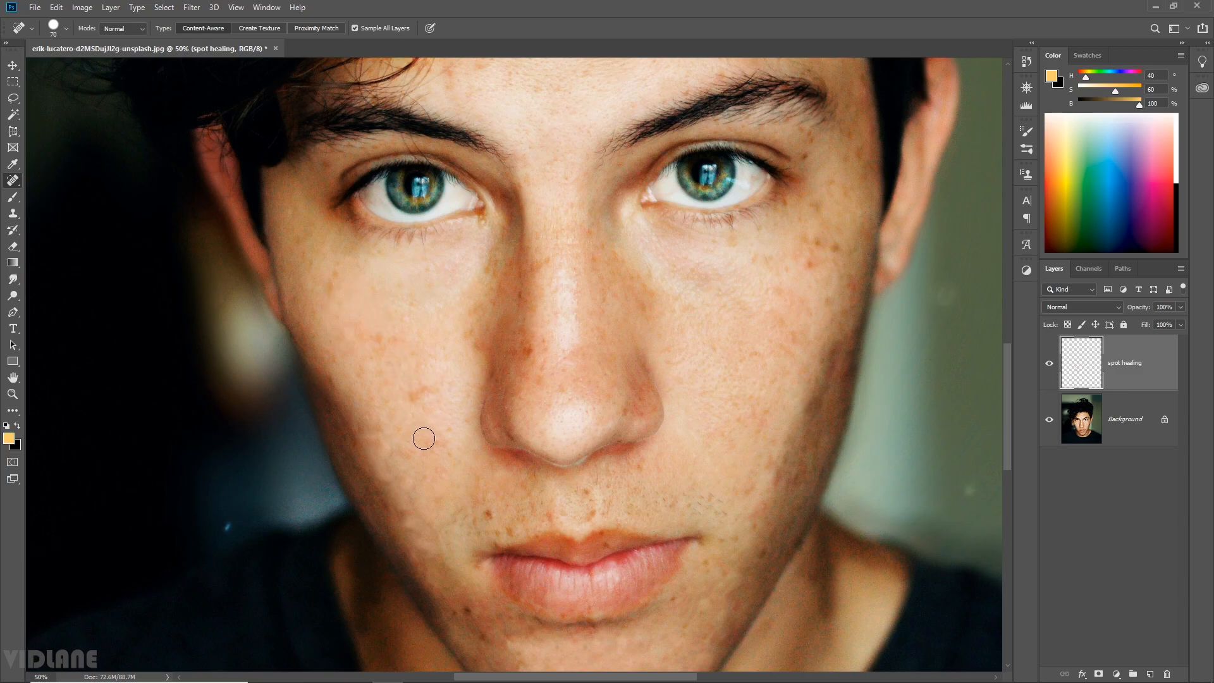
drag(414, 395, 438, 391)
Reduce the healing brush to 50 px and remove spots on the forehead and beside the image's right eye.
scroll(453, 233, up, 3)
key(bracketleft)
key(bracketleft)
key(bracketleft)
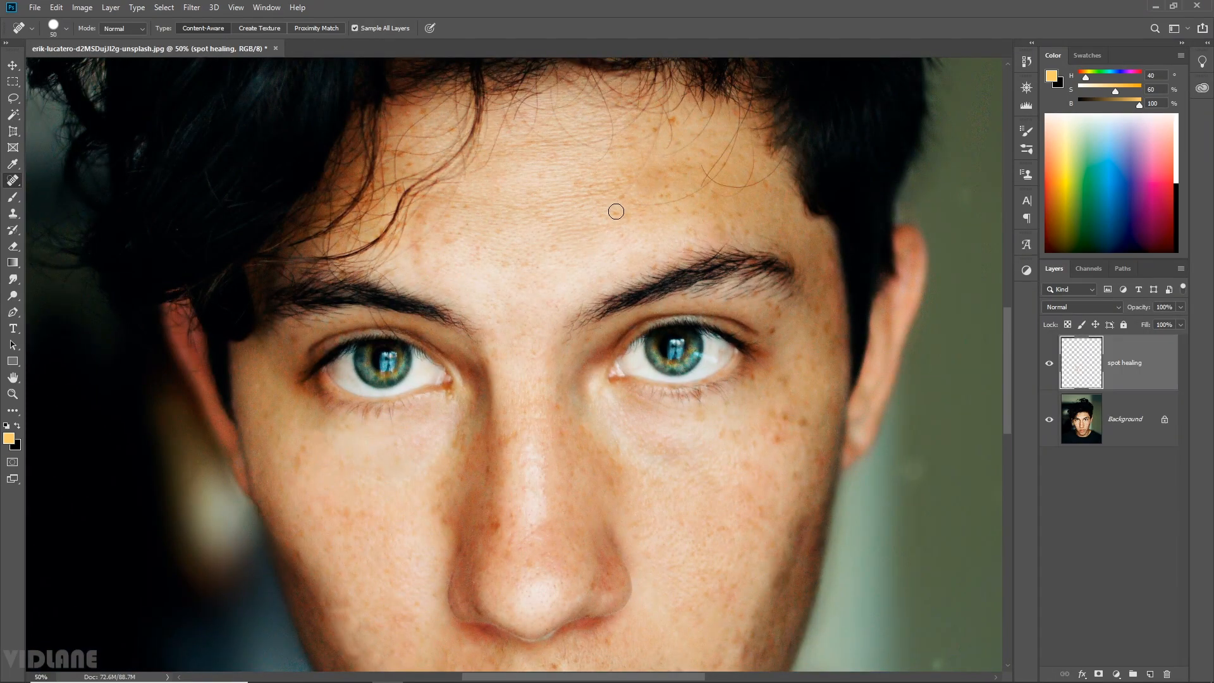
click(616, 211)
click(620, 196)
click(465, 204)
click(780, 437)
click(775, 330)
Heal the dark spots around the upper lip and mouth corner, plus the cheek edge on the image's left.
mouse_move(483, 496)
mouse_down()
mouse_move(476, 380)
mouse_move(492, 268)
mouse_up()
click(562, 442)
drag(567, 461, 560, 468)
click(465, 466)
click(484, 484)
mouse_move(474, 485)
mouse_down()
mouse_move(460, 486)
mouse_move(469, 494)
mouse_up()
click(524, 469)
drag(309, 221, 302, 239)
Heal spots beside the chin and on the image's right cheek with the brush at 60 px.
key(bracketright)
key(bracketright)
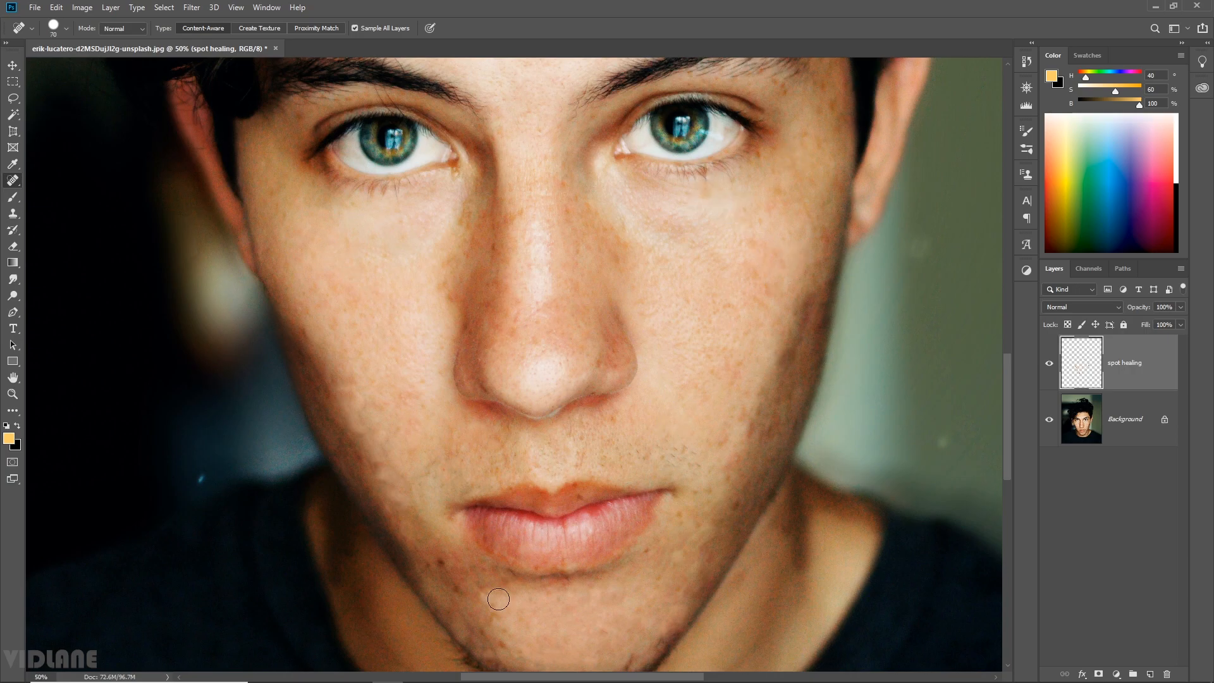
scroll(498, 598, down, 3)
key(bracketleft)
click(455, 430)
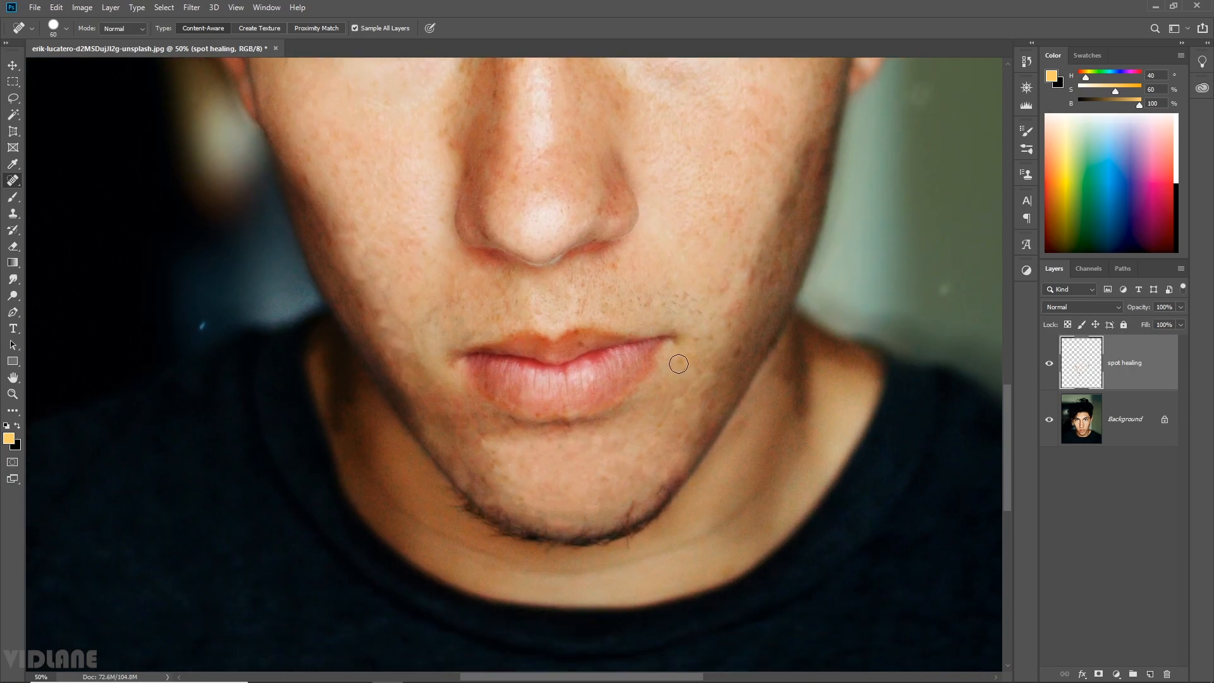
scroll(599, 430, up, 3)
scroll(599, 429, left, 1)
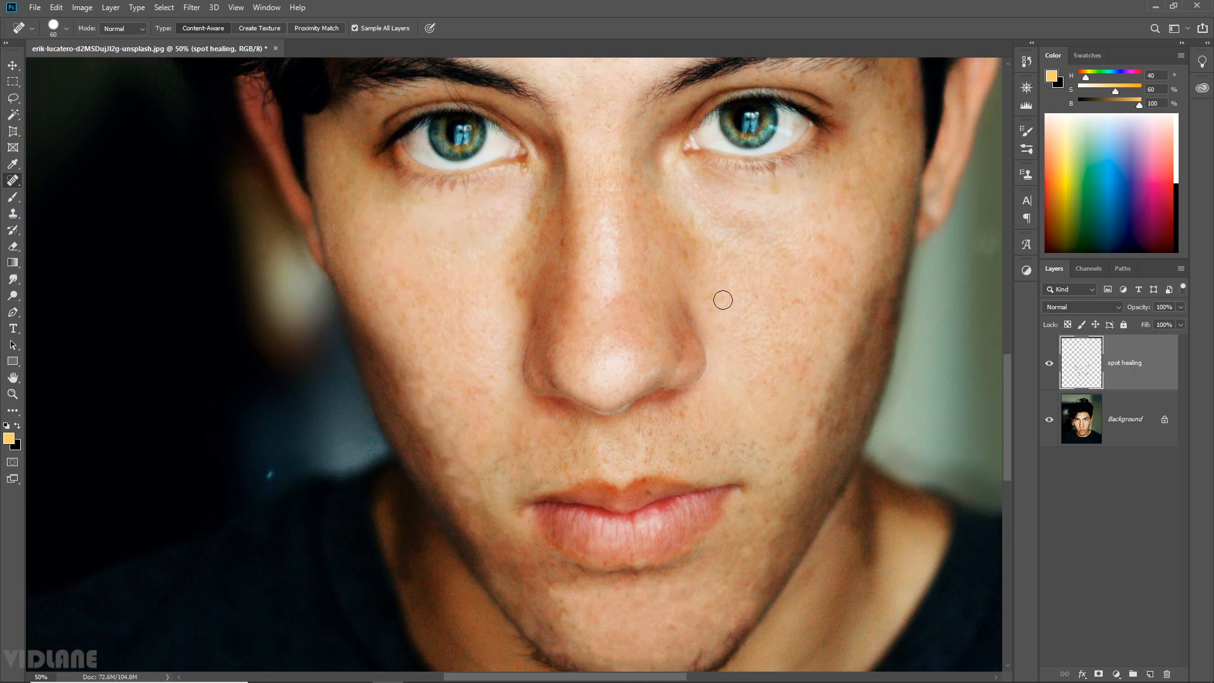
drag(803, 377, 809, 358)
Reduce the healing brush to 40 px and heal small blemishes on the forehead and the image's right cheek.
scroll(529, 318, up, 5)
key(bracketleft)
key(bracketleft)
click(526, 273)
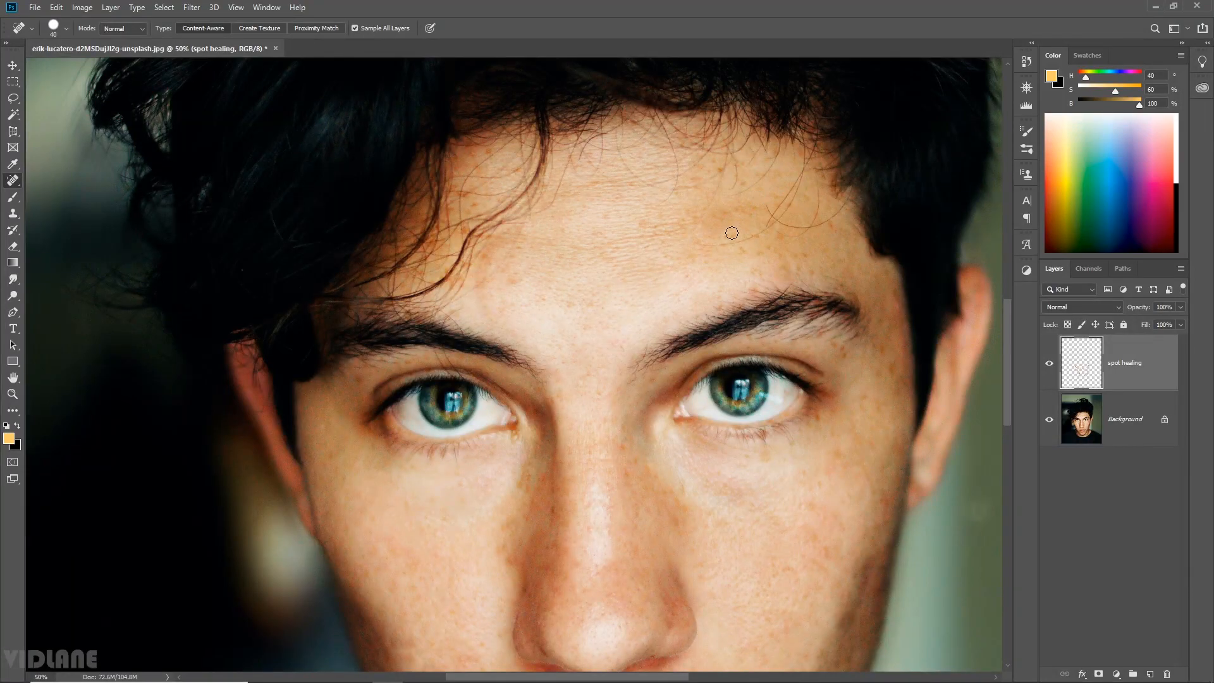
click(754, 231)
scroll(498, 394, down, 5)
drag(808, 377, 803, 393)
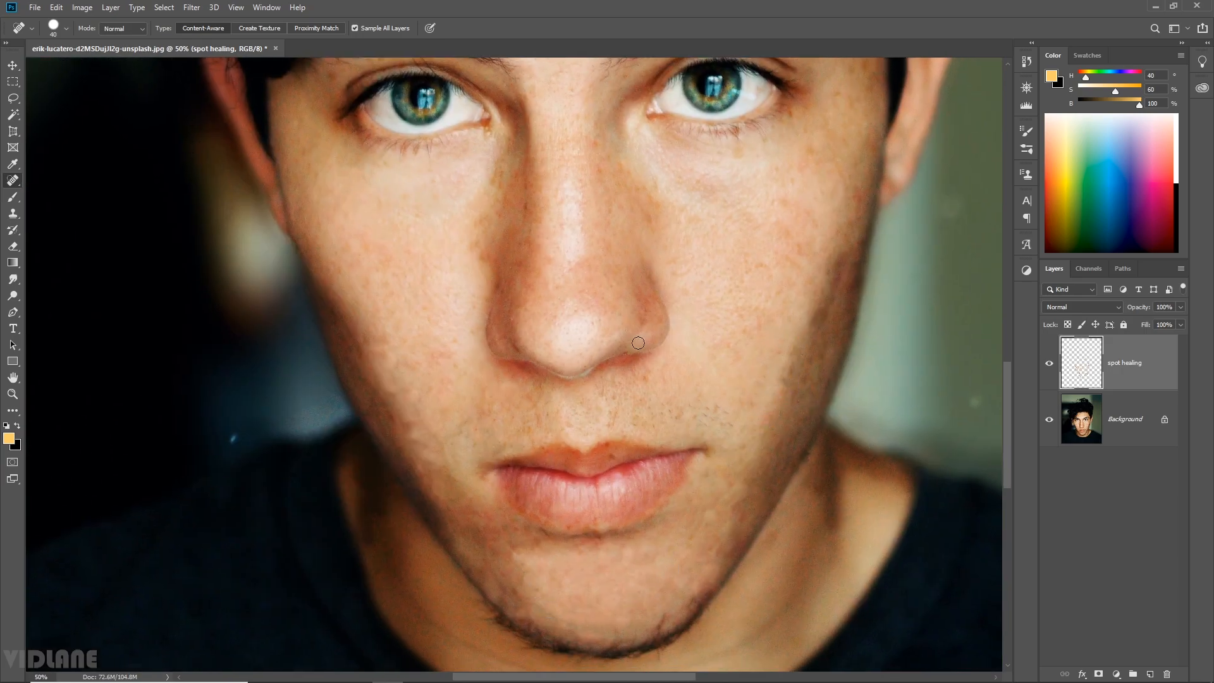
Compare the whole face before and after retouching by repeatedly hiding and showing the spot healing layer.
scroll(638, 343, down, 3)
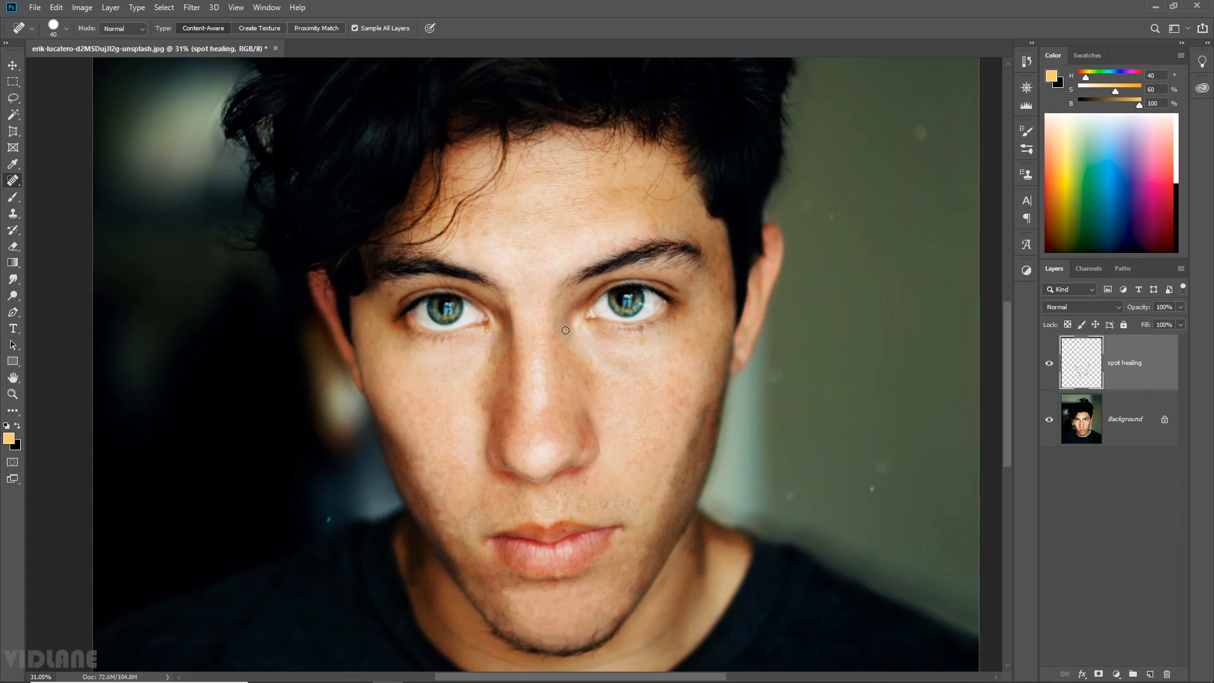
click(1049, 364)
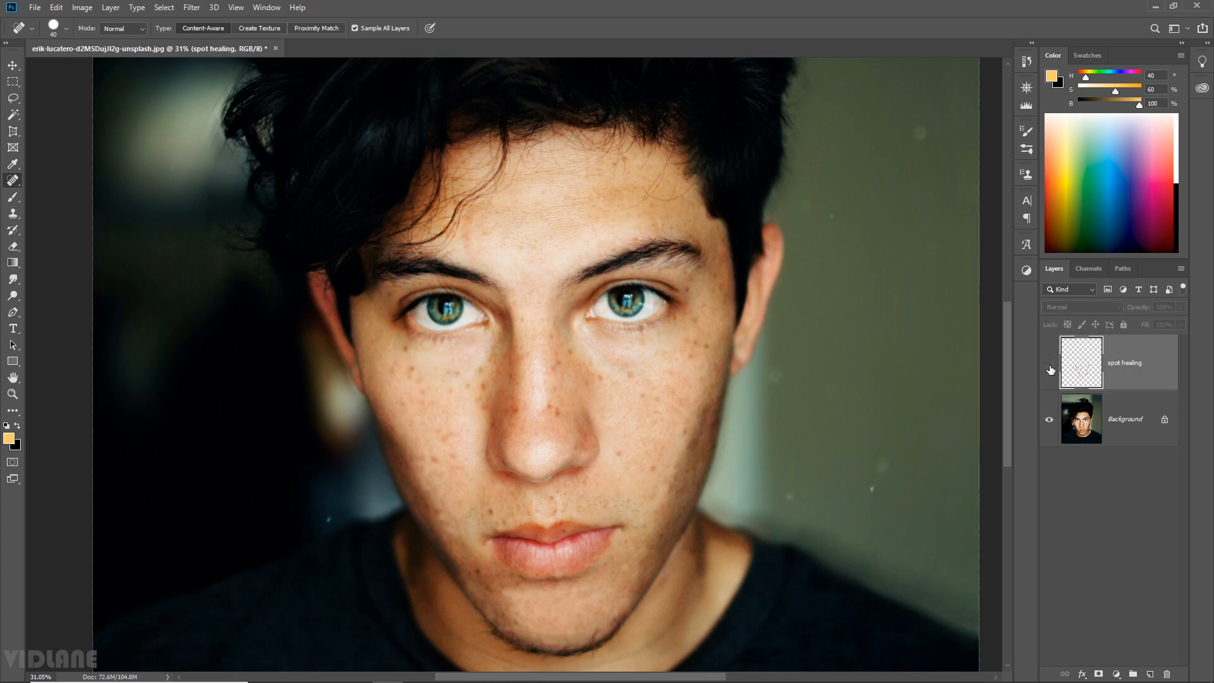
click(1048, 365)
click(1049, 365)
click(1050, 366)
click(1049, 366)
click(1050, 366)
click(1050, 366)
click(1049, 366)
click(1050, 366)
click(1050, 366)
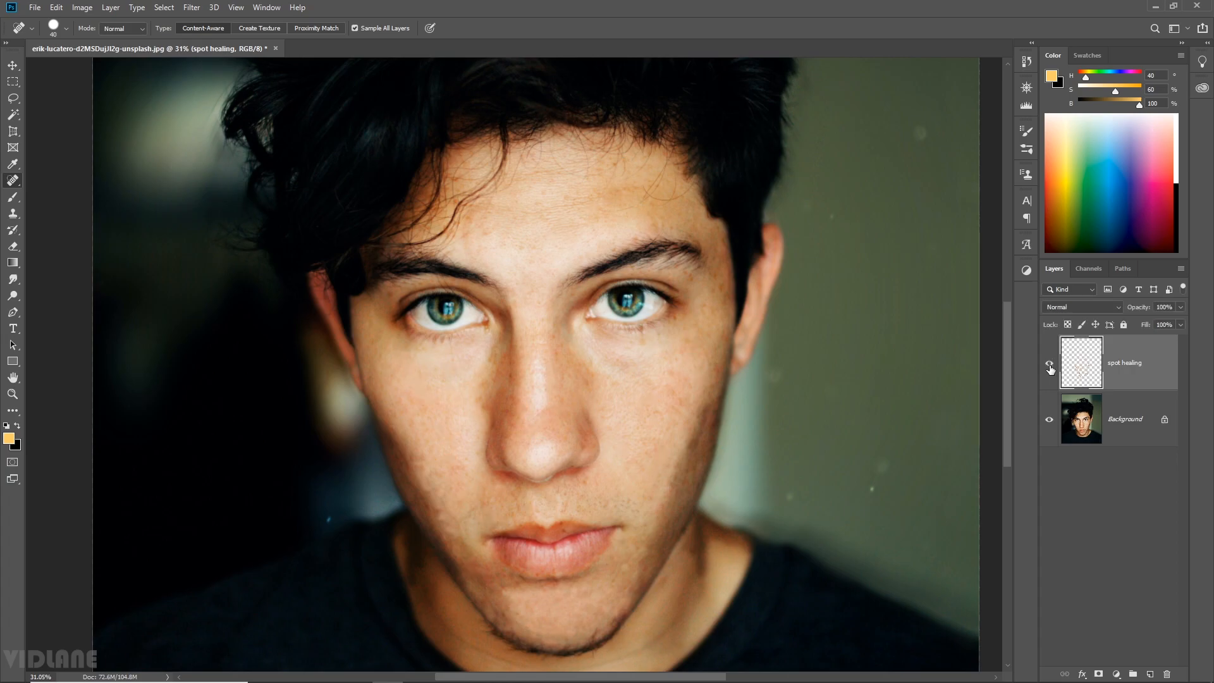
click(1049, 366)
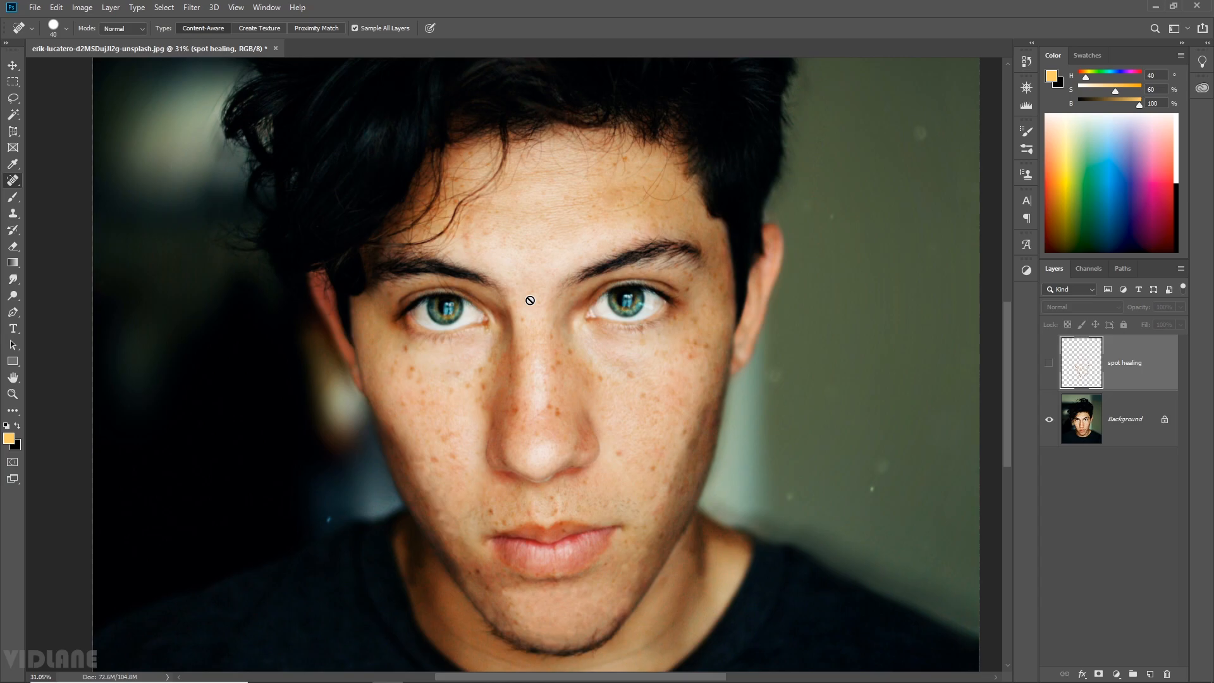
click(1050, 364)
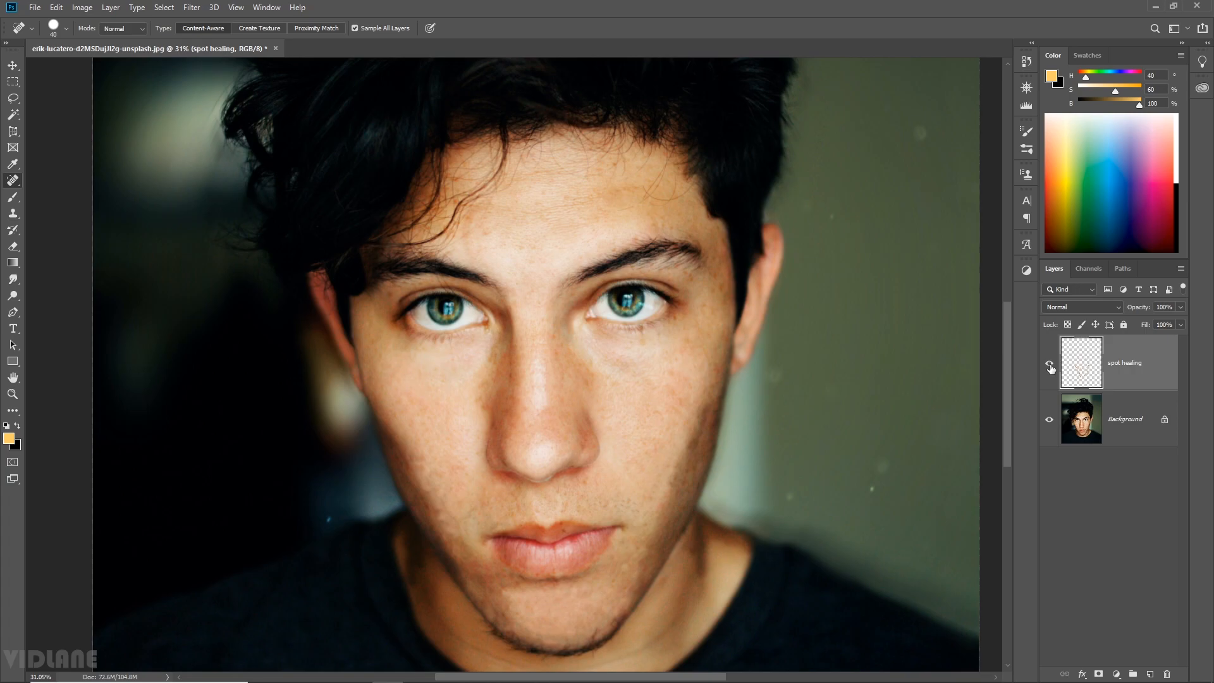
Compare the full portrait fitted to the screen without and with the spot healing layer, leaving it visible.
click(1049, 365)
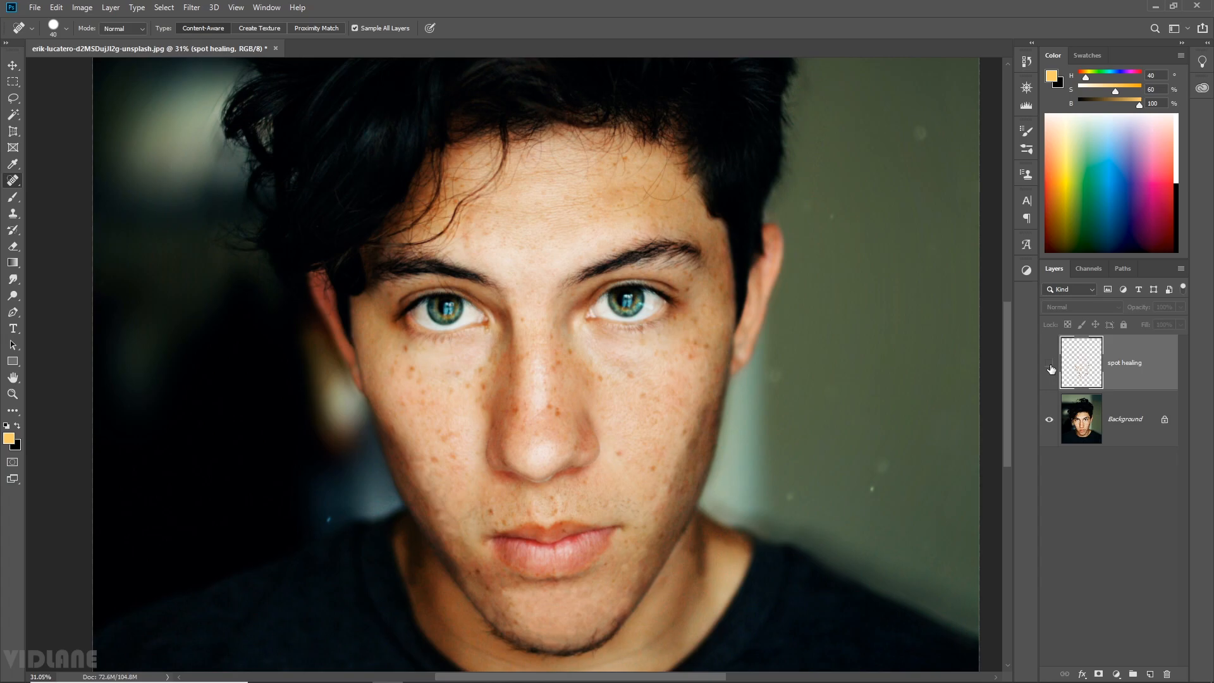
key(ctrl+0)
click(1050, 366)
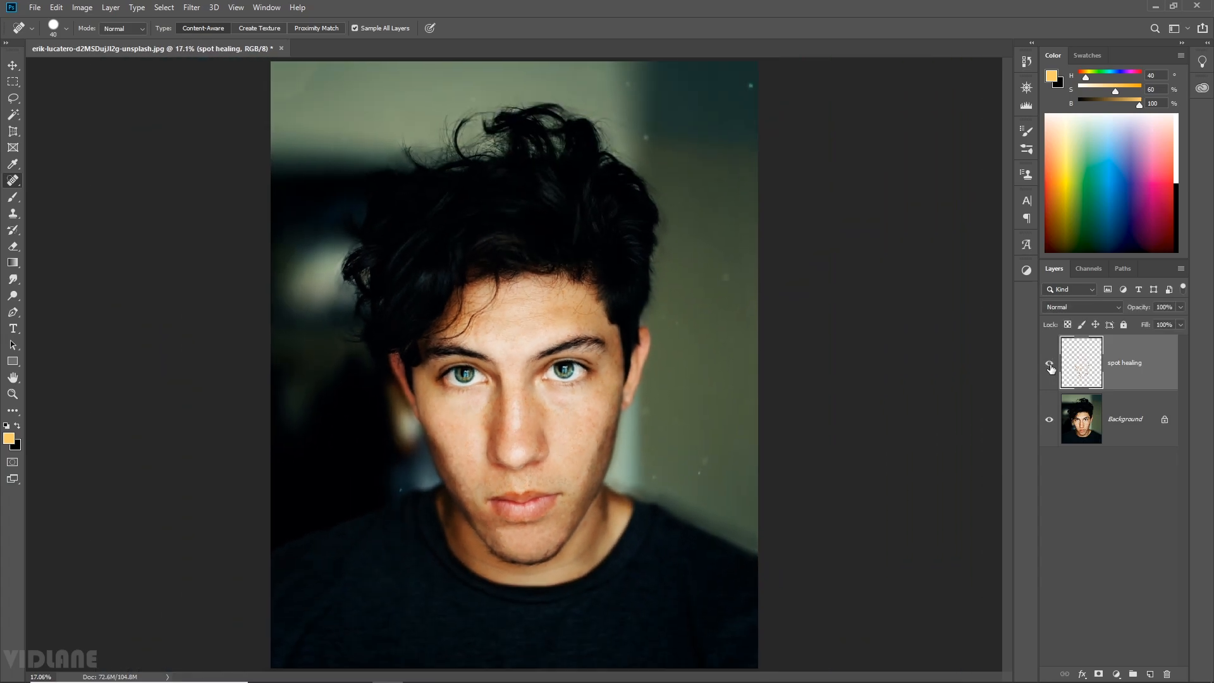